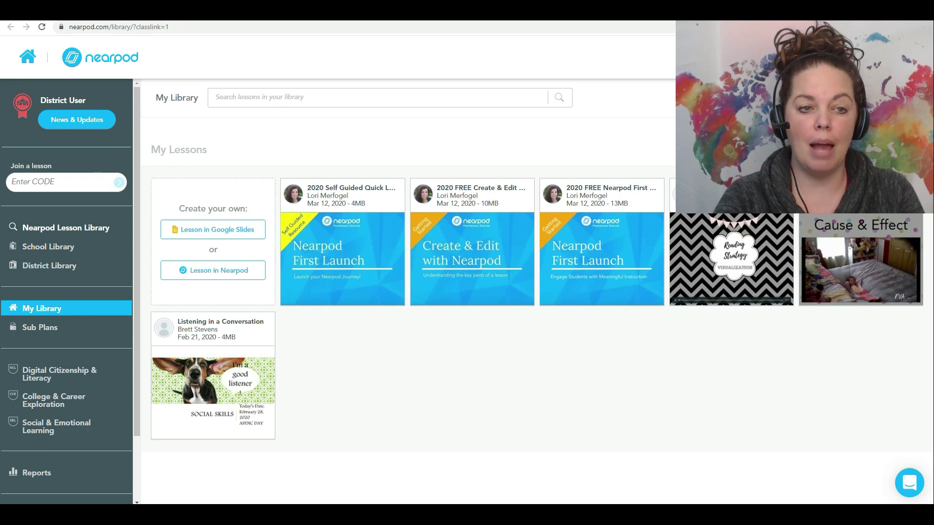
- In the Nearpod Lesson Library, open the lesson The Car that Drives Itself from the Top ELA Reading Comprehension collection for Grades 3-5
left_click(65, 227)
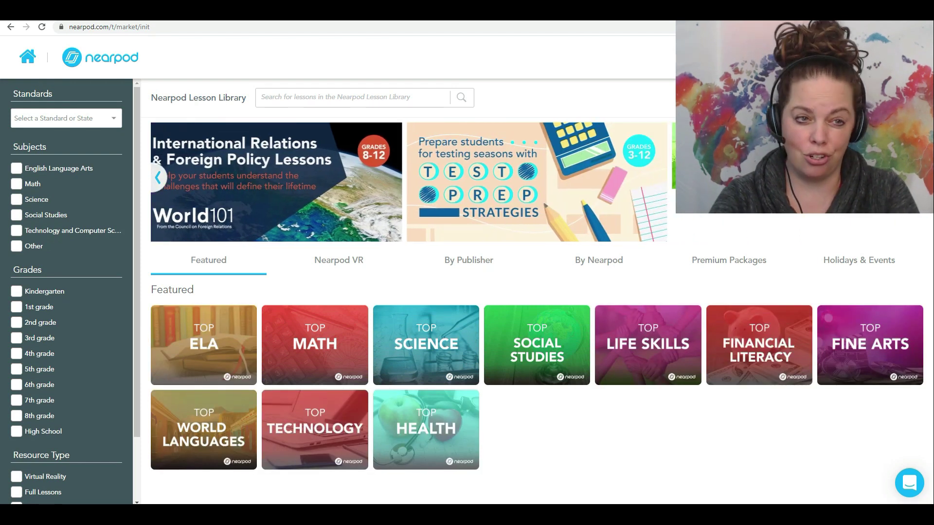
scroll(67, 291, "down", 2)
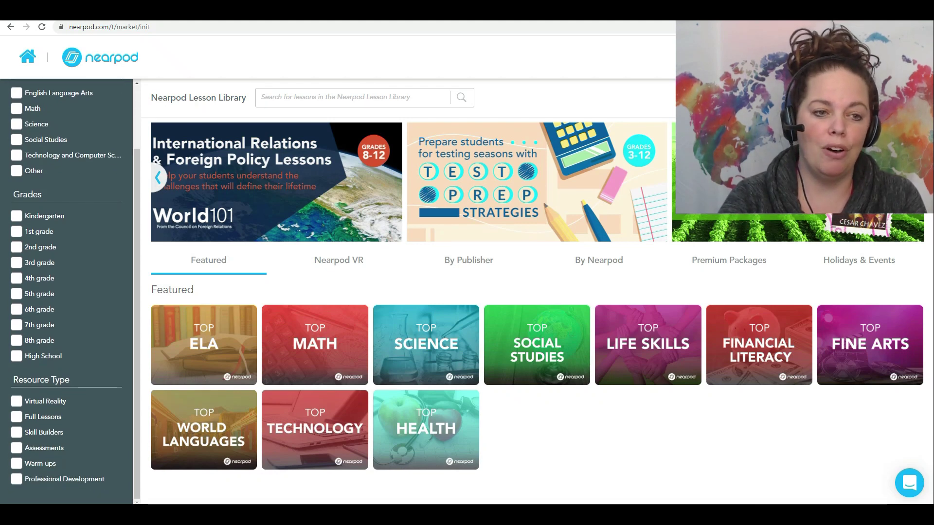
scroll(67, 292, "up", 2)
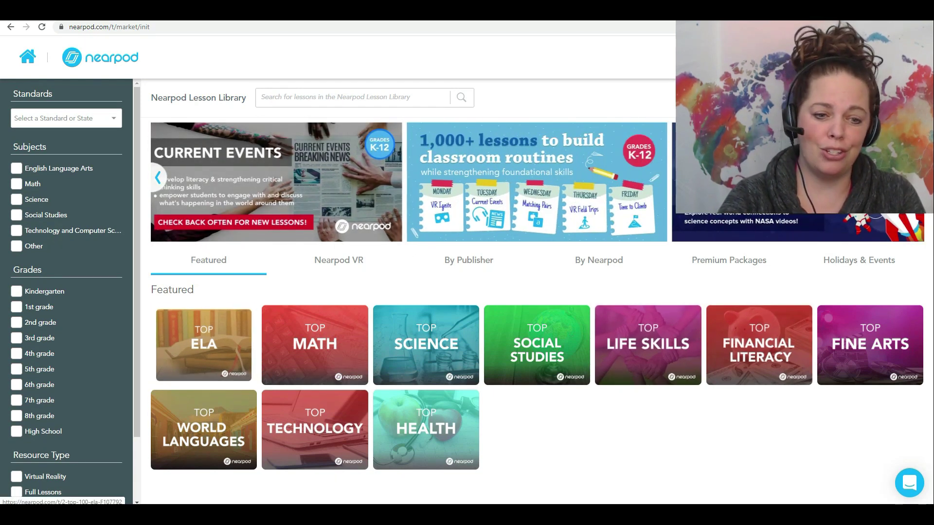
left_click(204, 345)
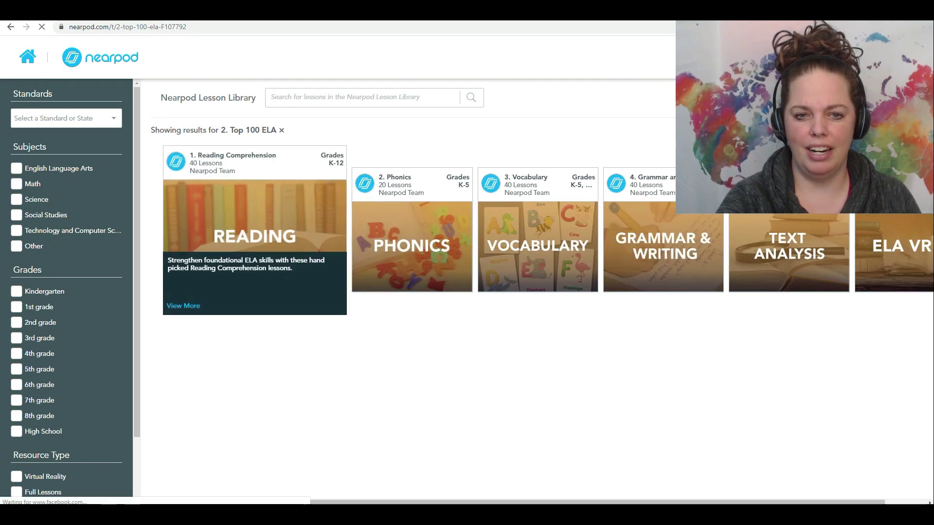
left_click(184, 306)
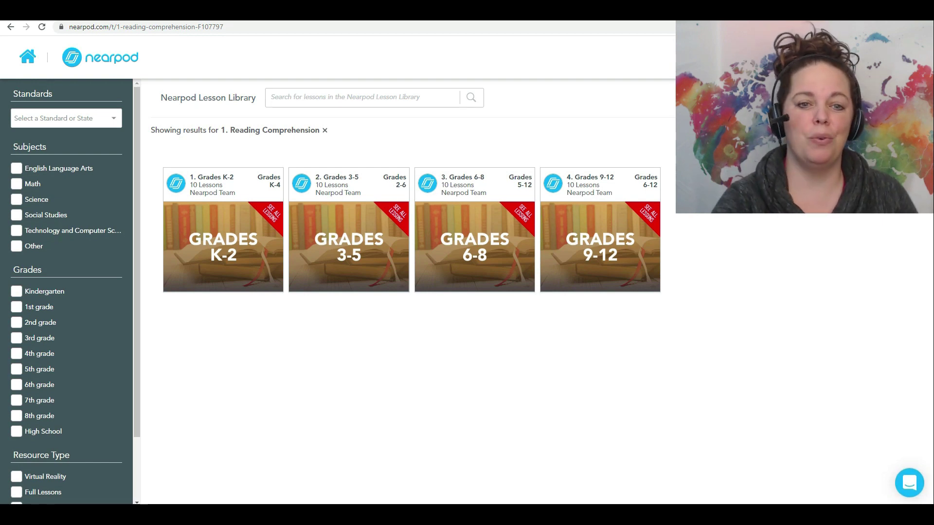
left_click(349, 229)
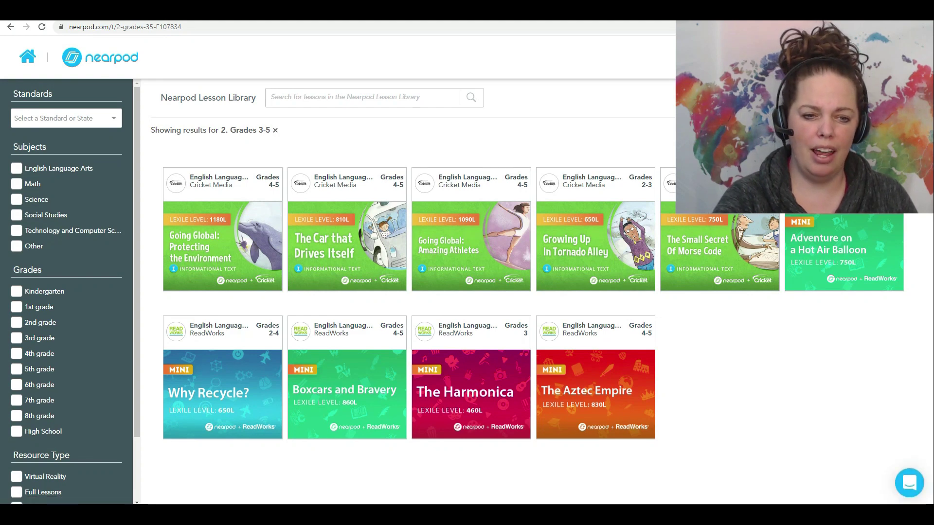
left_click(347, 239)
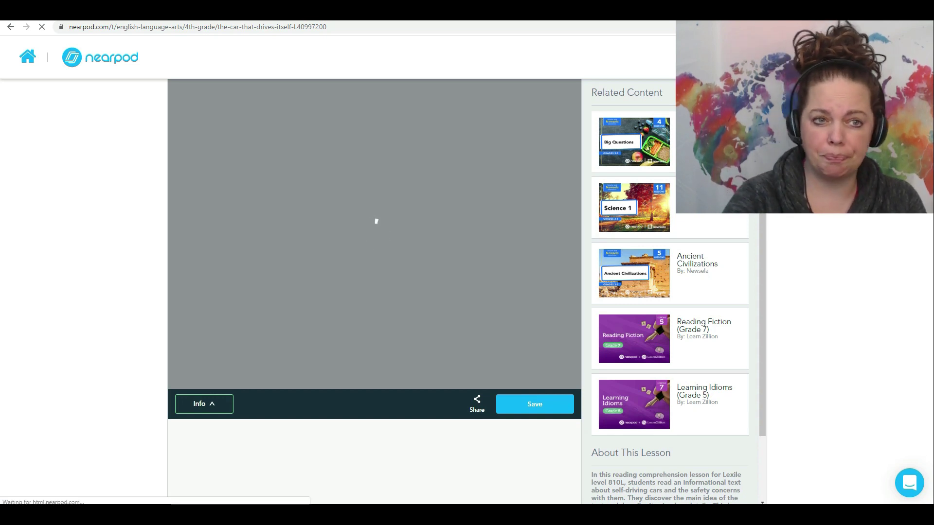
- Look through the opening slides of The Car that Drives Itself to examine its objectives, field trip and student activities
left_click(540, 234)
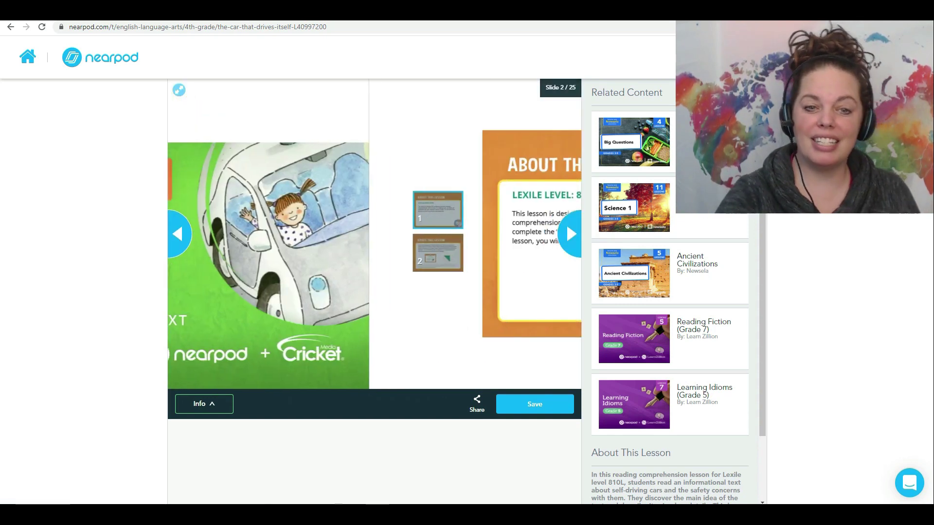
key("Right")
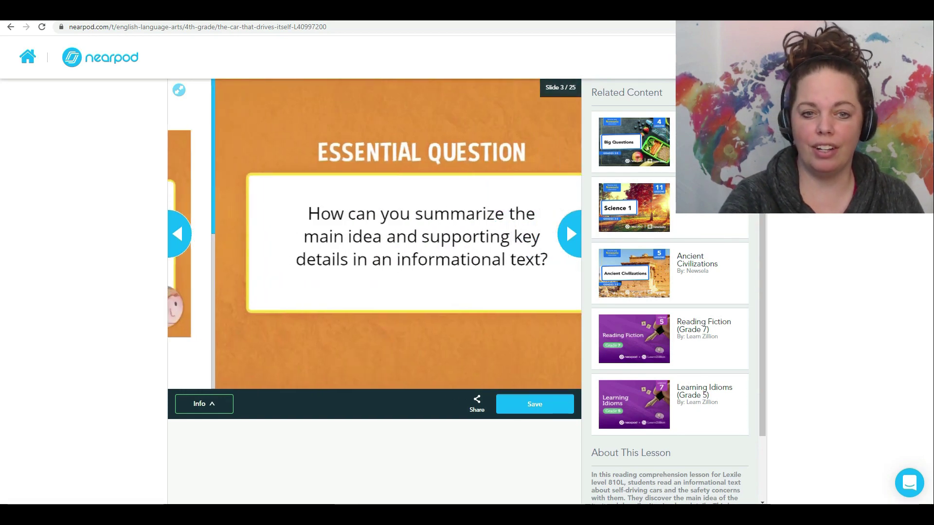
key("Right")
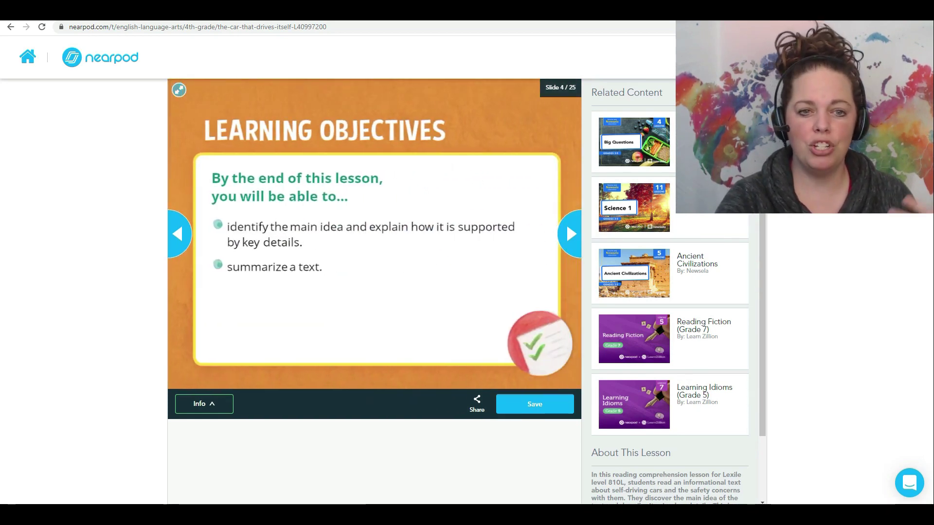
key("Right")
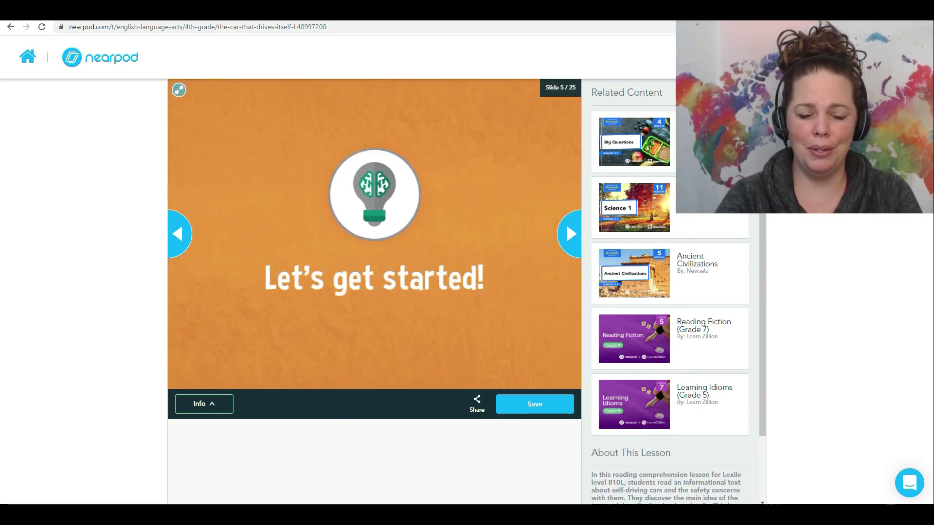
key("Right")
key("Right")
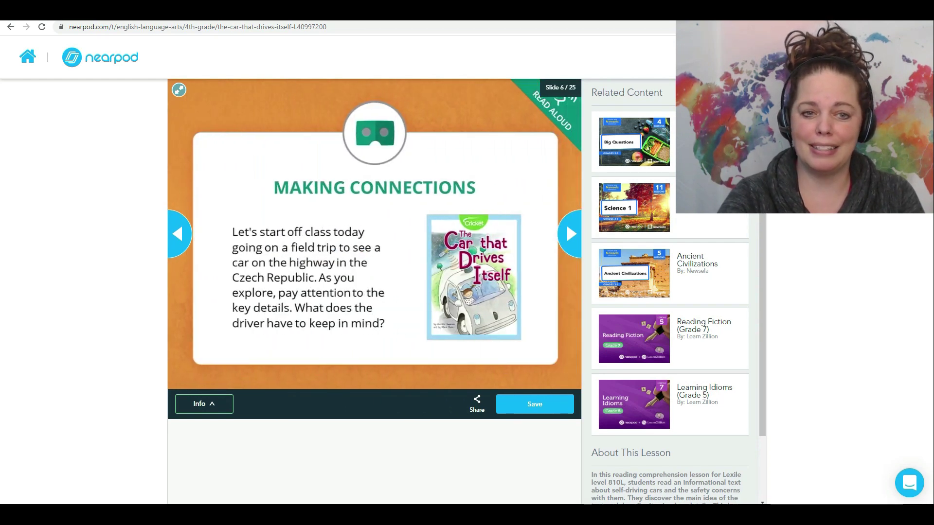
key("Right")
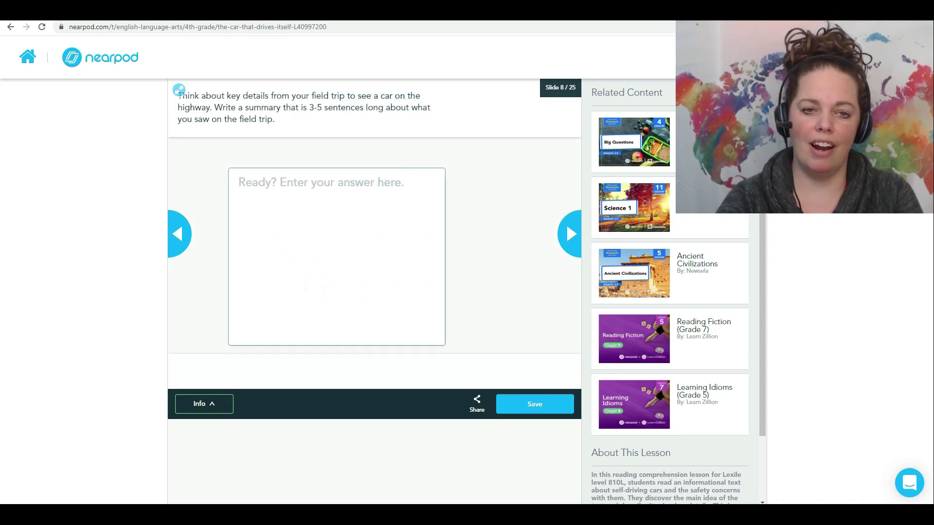
key("Right")
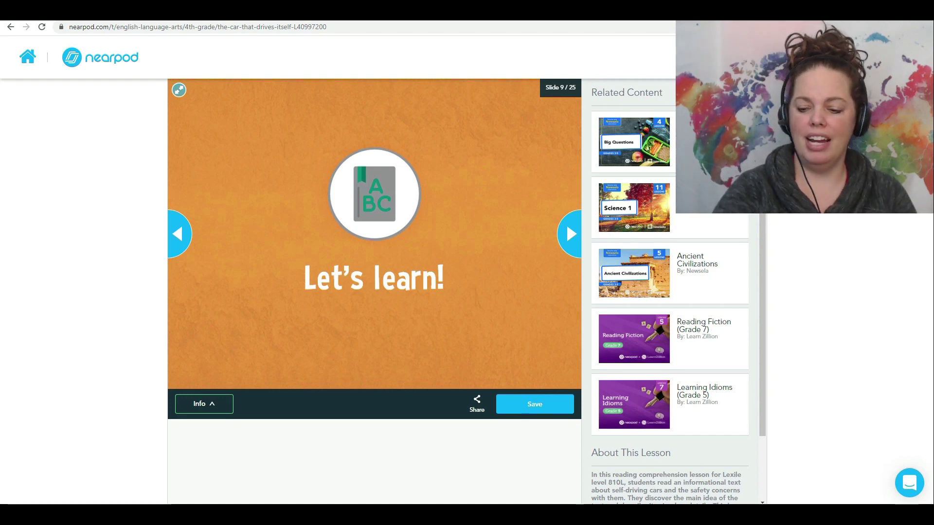
- Save The Car that Drives Itself to the personal library and go back to My Library
key("Right")
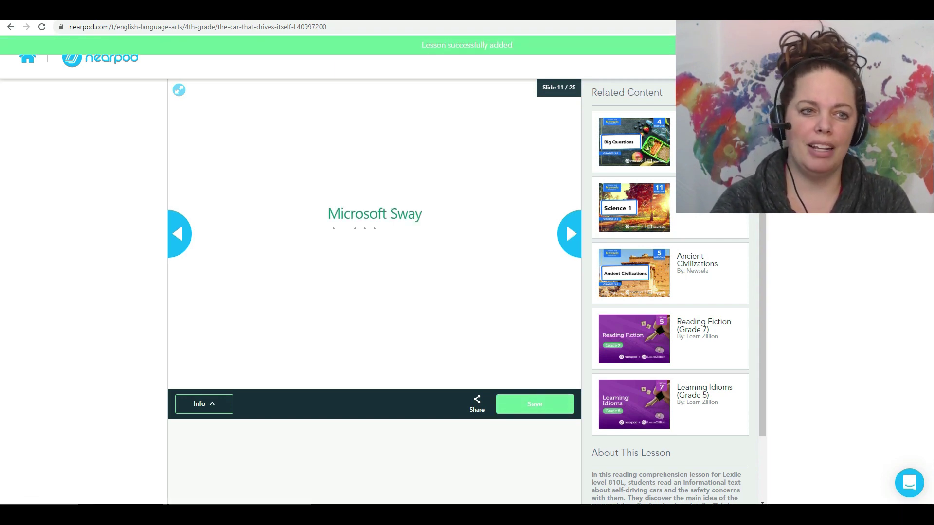
left_click(28, 57)
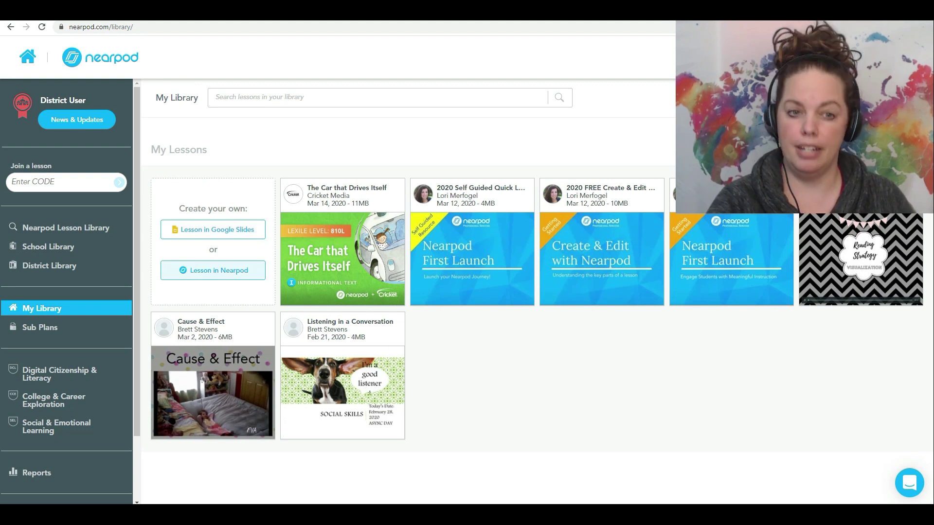
- Create a new lesson in Nearpod and title it Reading
key("F5")
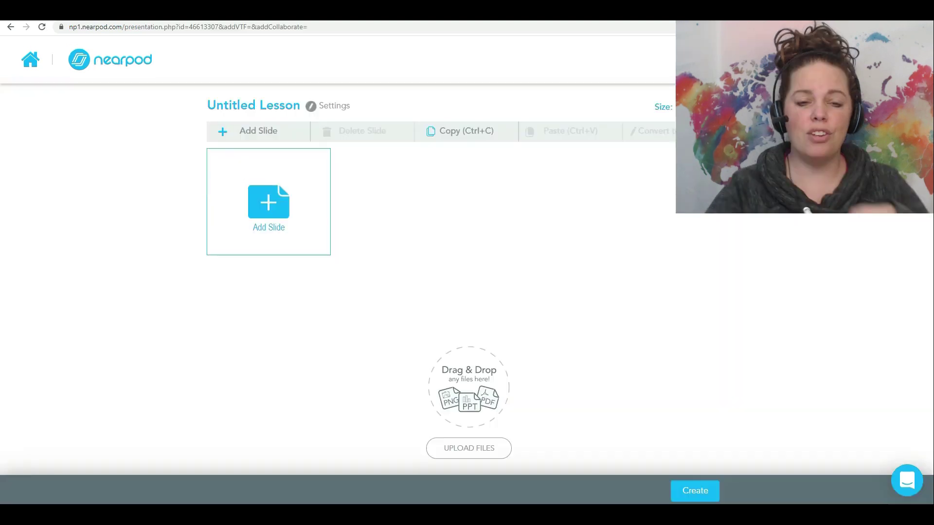
left_click(253, 106)
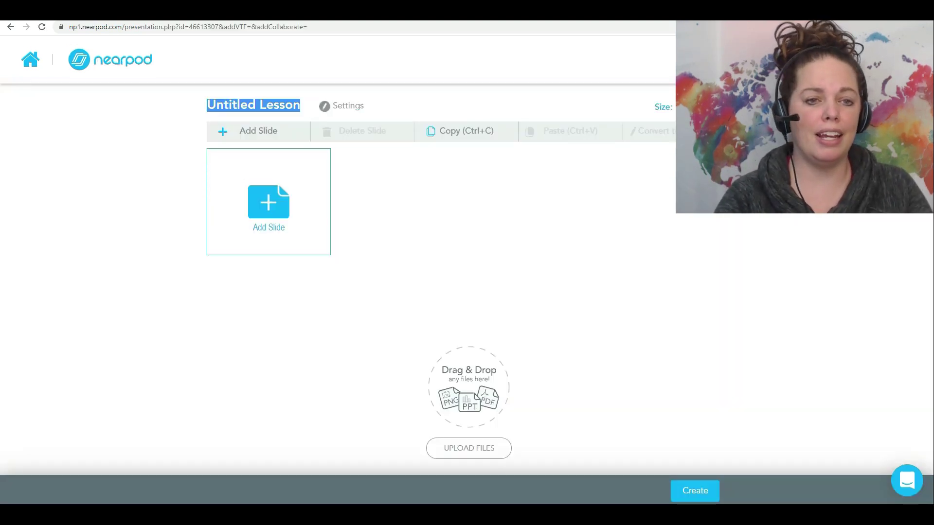
type("Reading")
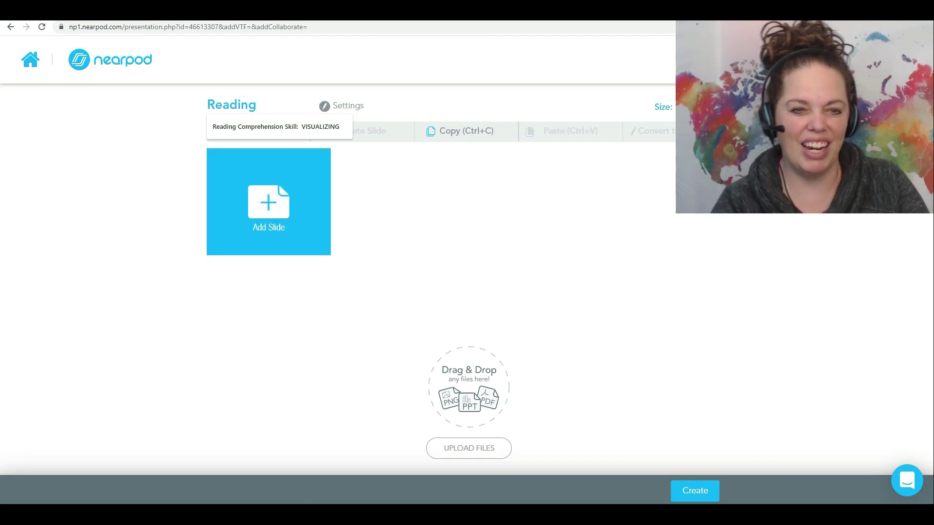
- Open the slide editor for a new content slide in the Reading lesson
left_click(269, 209)
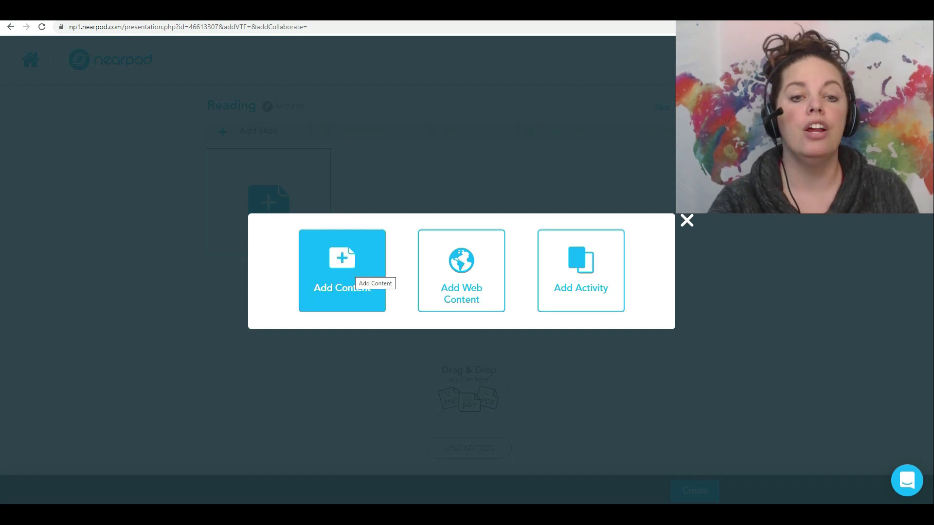
left_click(351, 274)
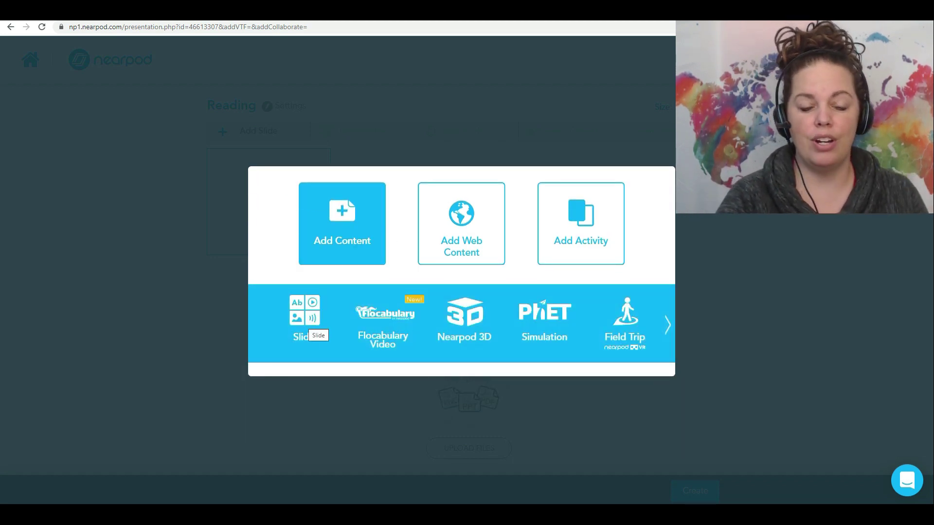
left_click(310, 327)
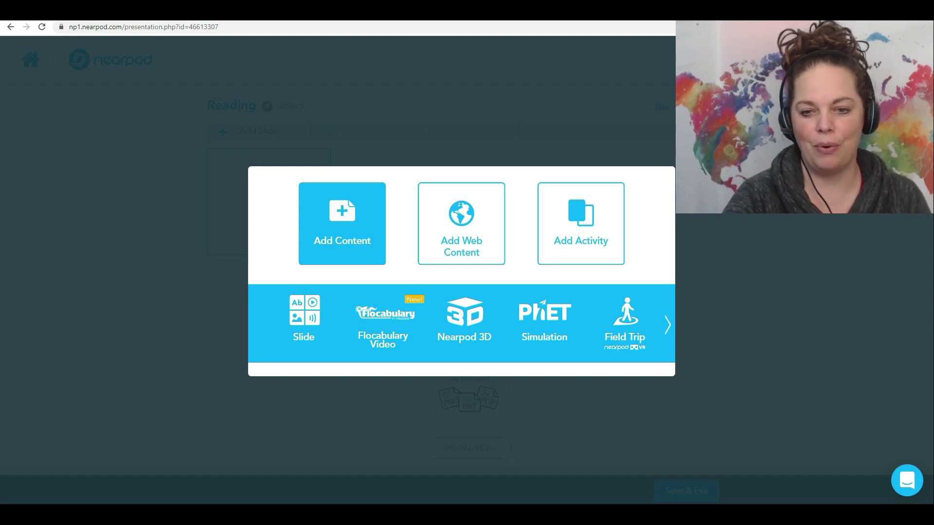
- Add a Field Trip by searching for post office and choosing and previewing Saigon Central Post Office - Ho Chi Minh City, Vietnam
left_click(626, 321)
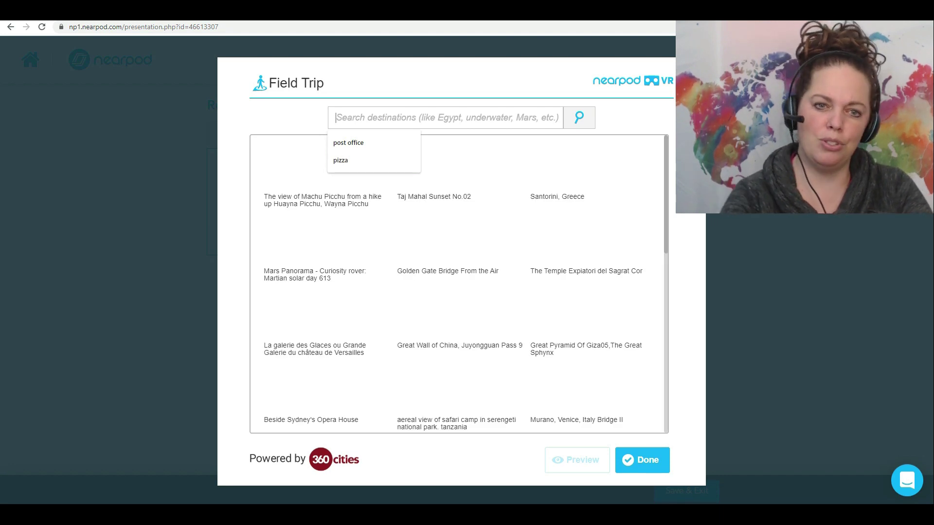
key("Down")
key("Return")
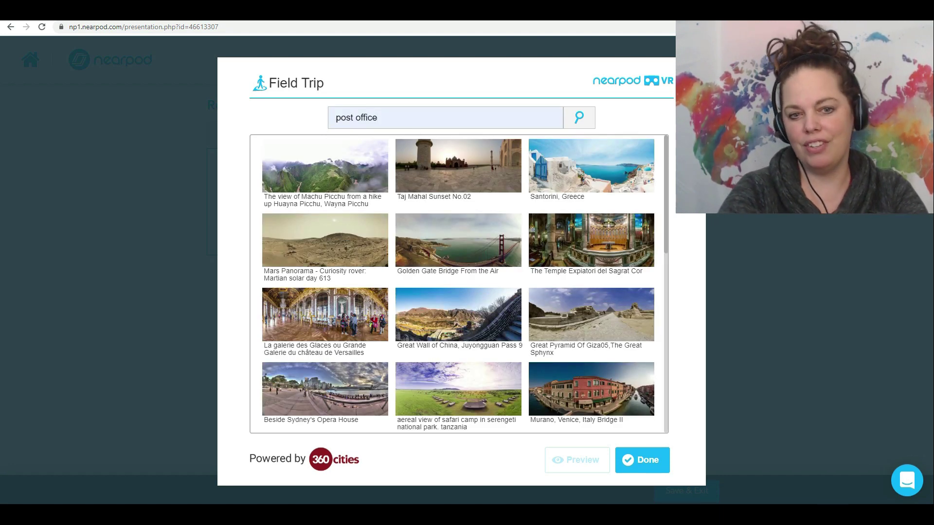
key("Return")
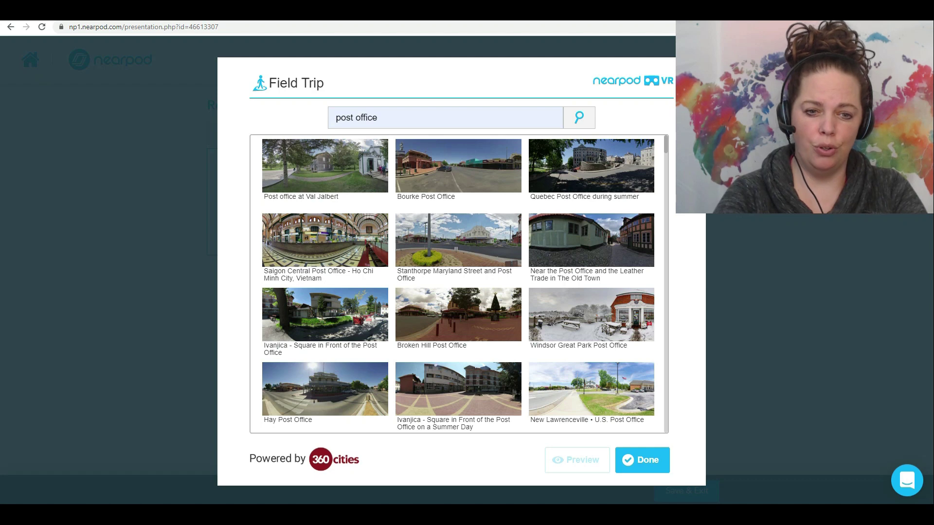
left_click(325, 241)
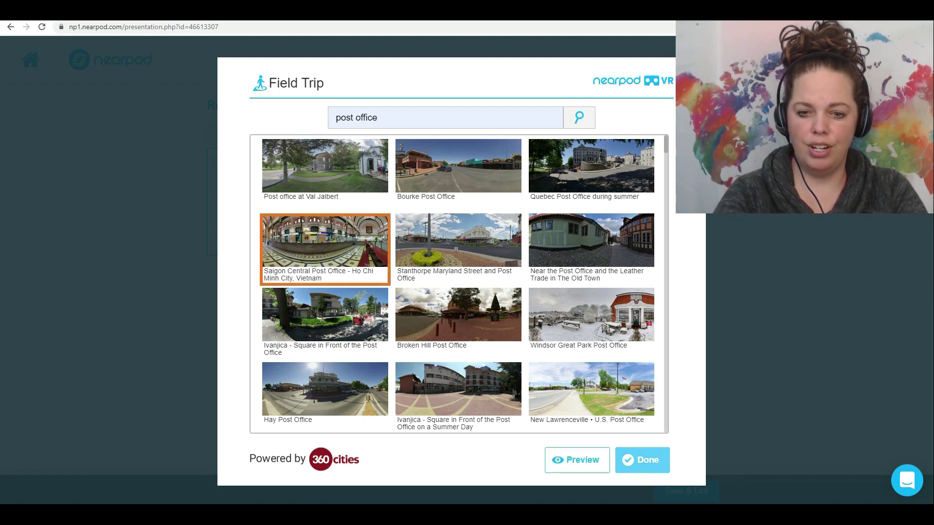
left_click(577, 460)
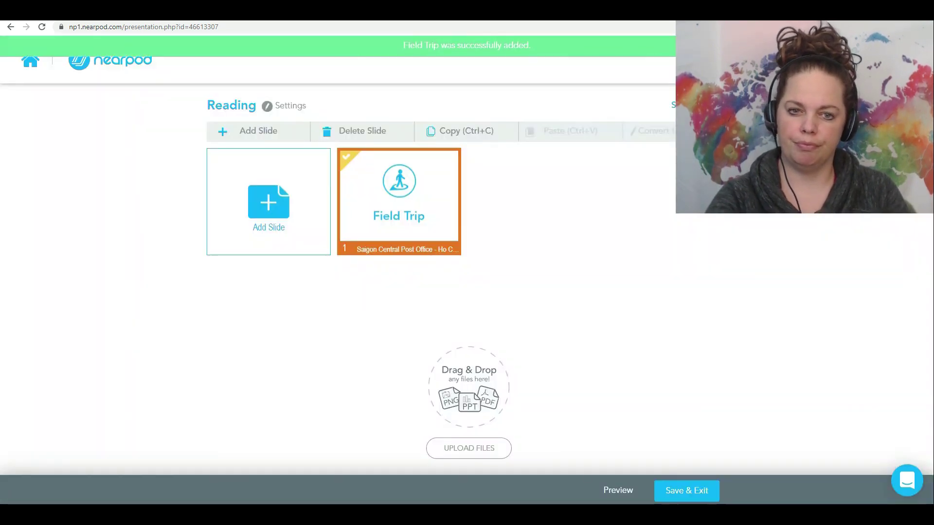
left_click(269, 202)
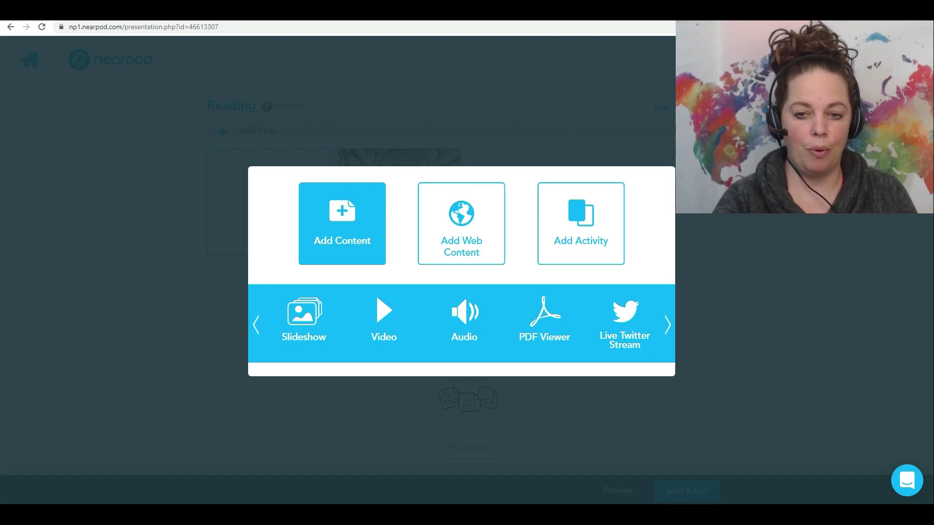
left_click(461, 224)
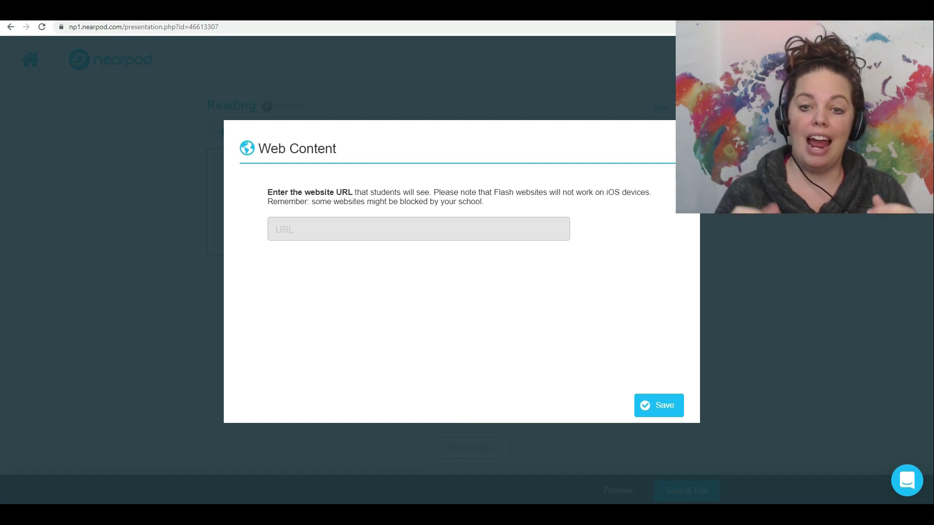
left_click(419, 229)
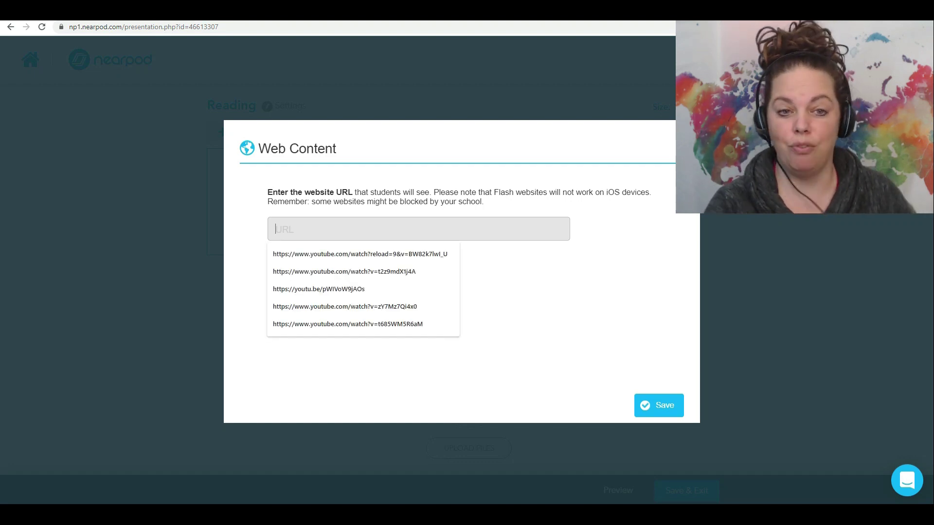
key("Down")
key("Down")
key("Down")
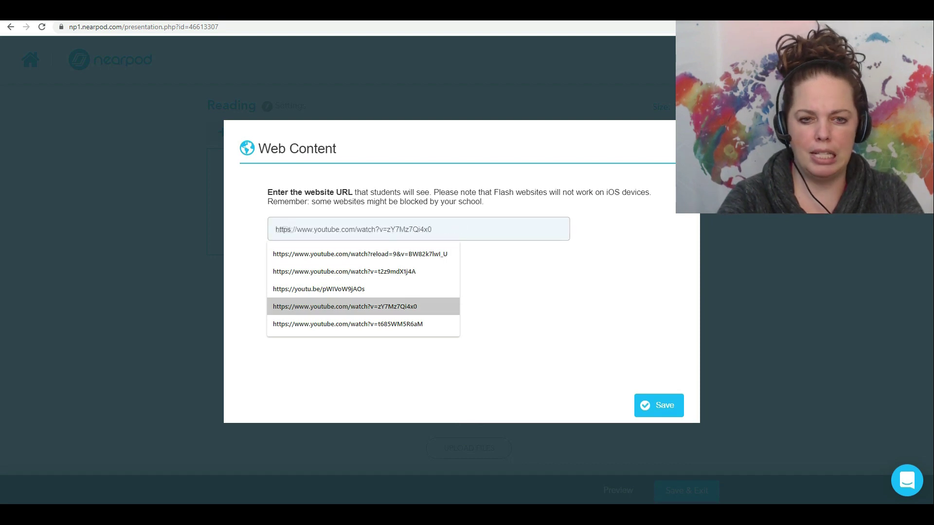
key("Return")
key("Return")
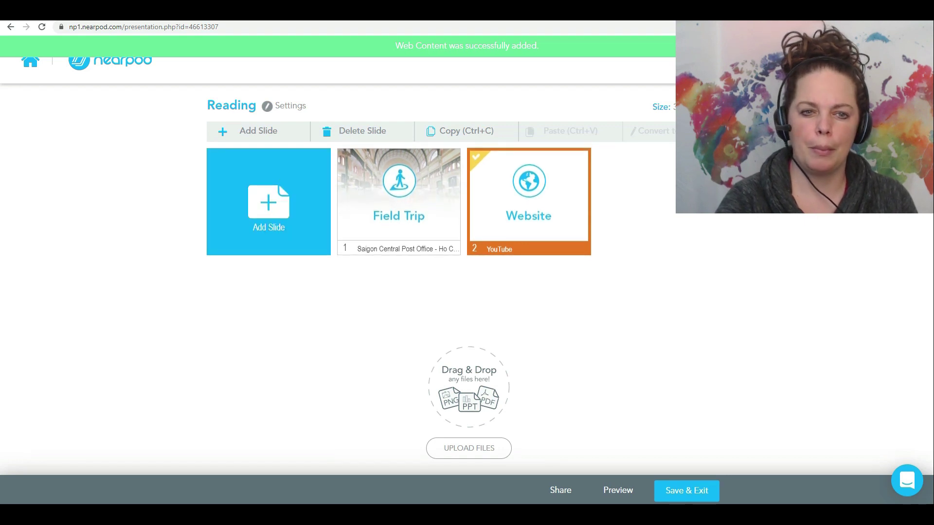
left_click(269, 202)
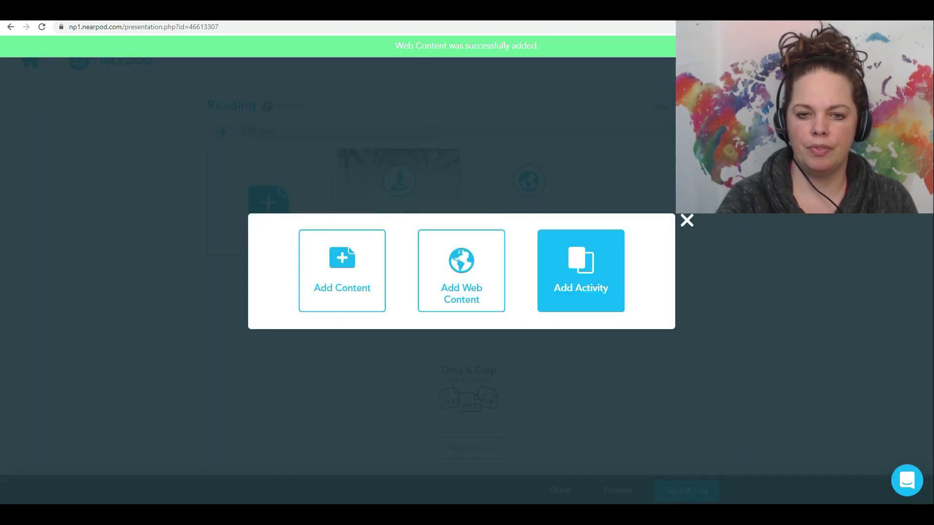
left_click(450, 240)
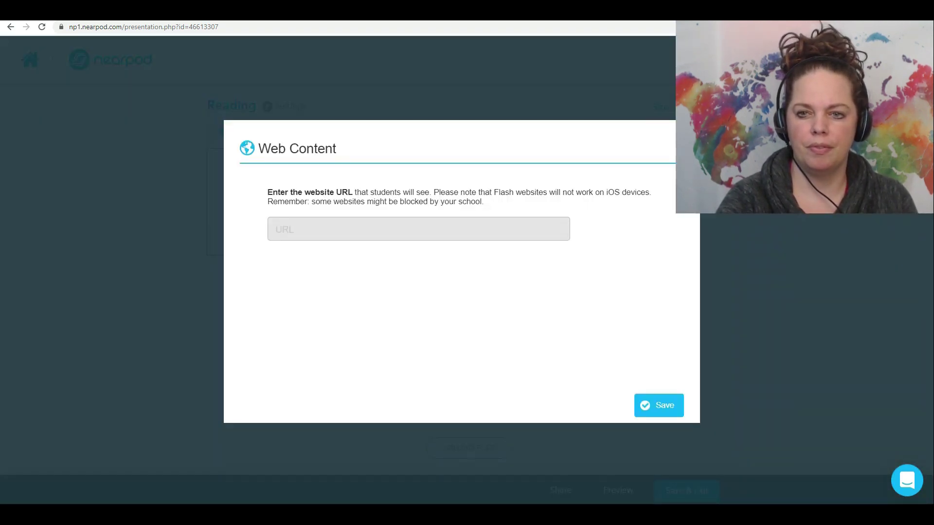
key("Escape")
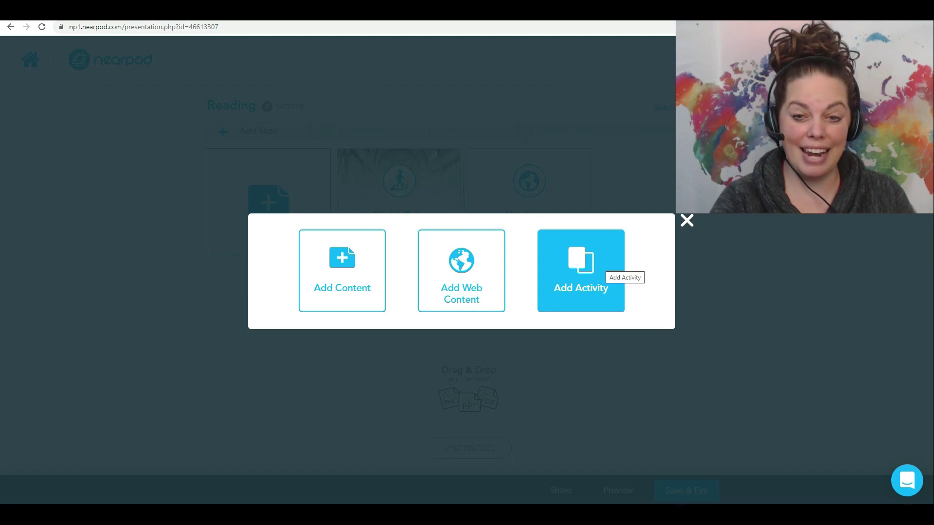
- Look through the activity types available for a new slide, including Matching Pairs with its pair editor, Draw It and Collaborate!
left_click(603, 270)
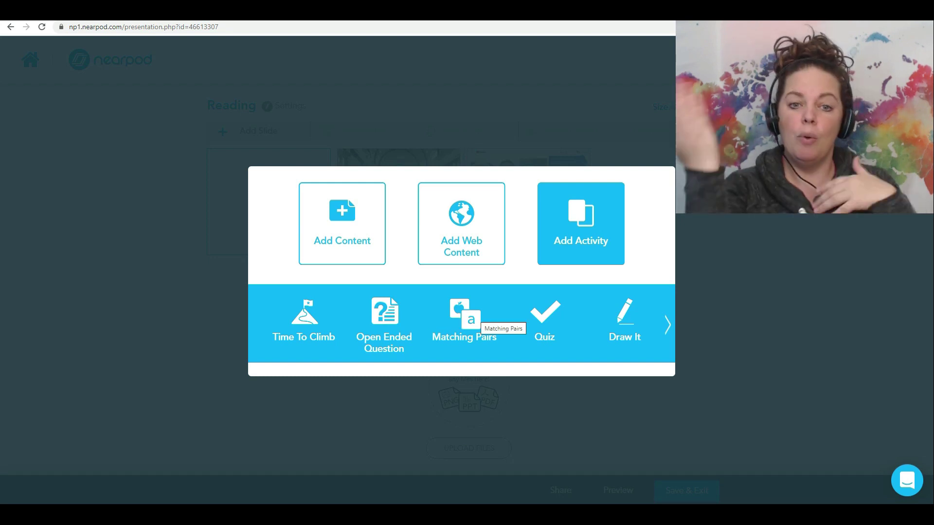
left_click(450, 240)
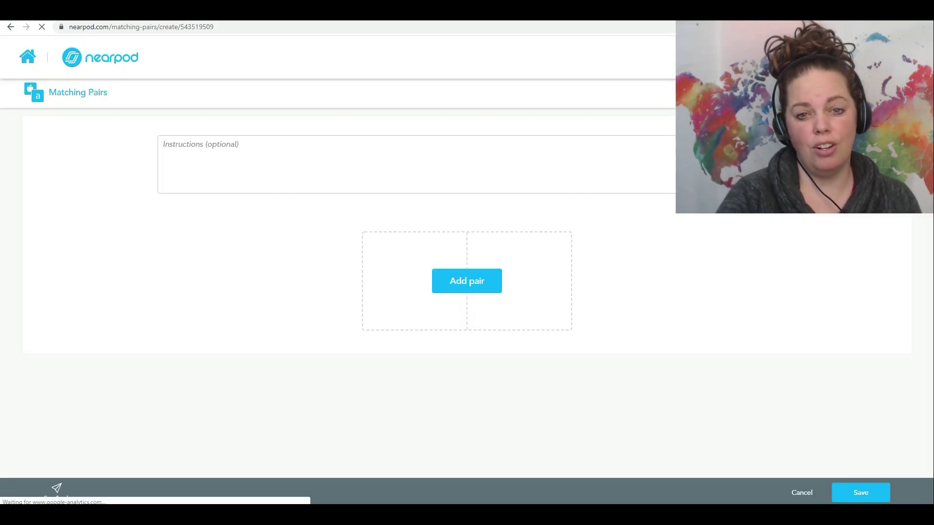
left_click(466, 281)
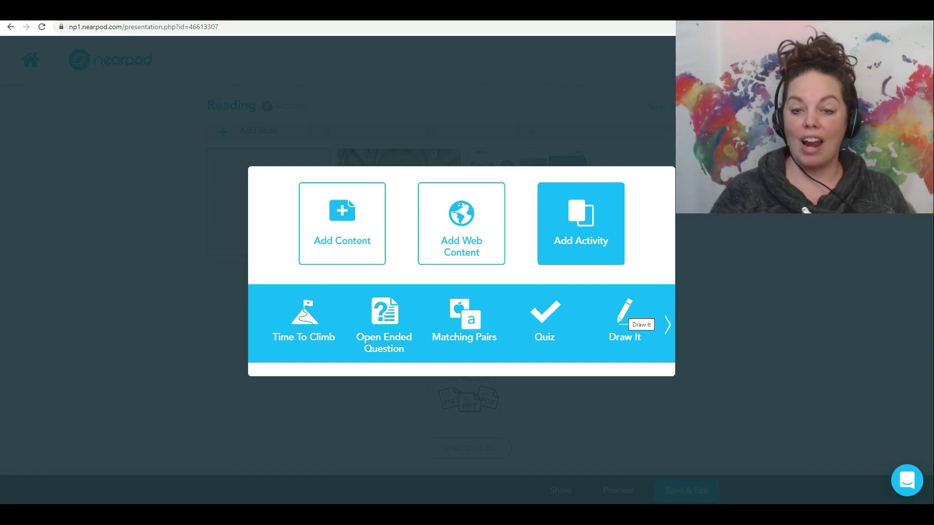
left_click(626, 315)
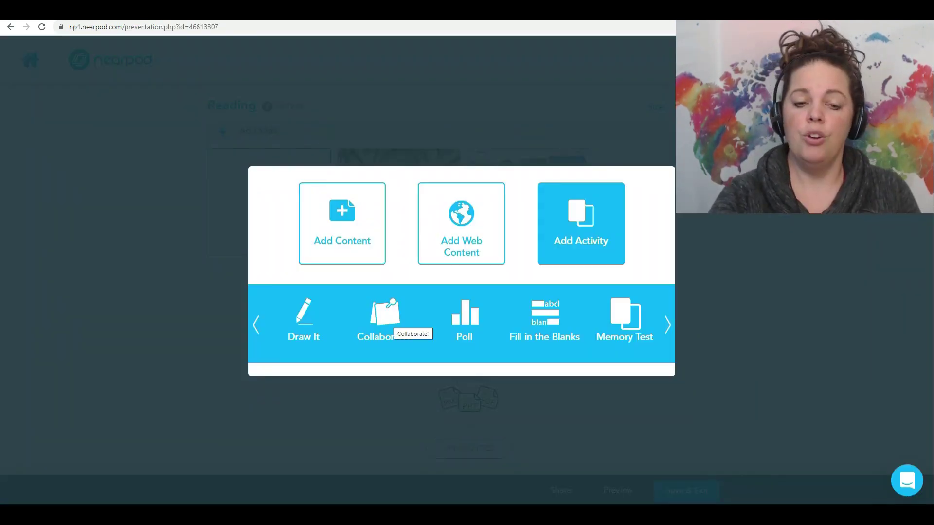
left_click(386, 319)
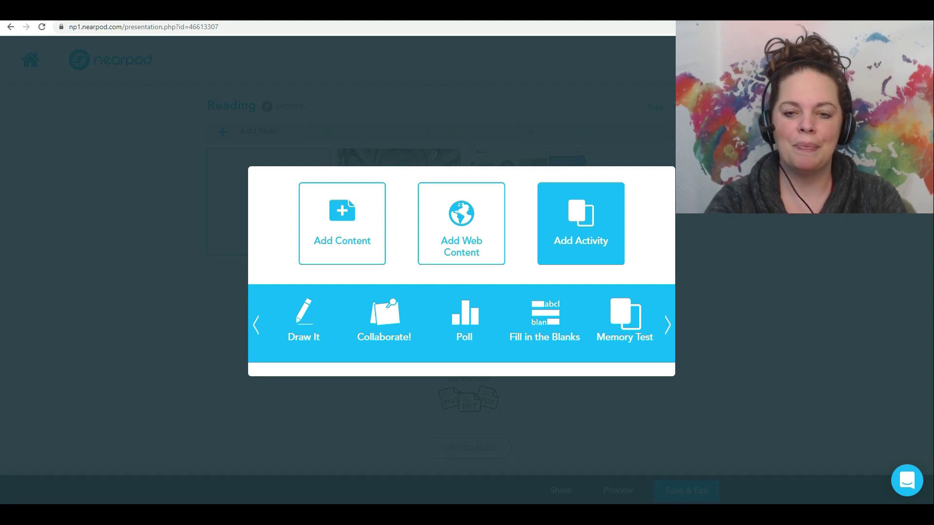
- Leave the slide type chooser without adding an activity, and save and exit the Reading lesson
key("Escape")
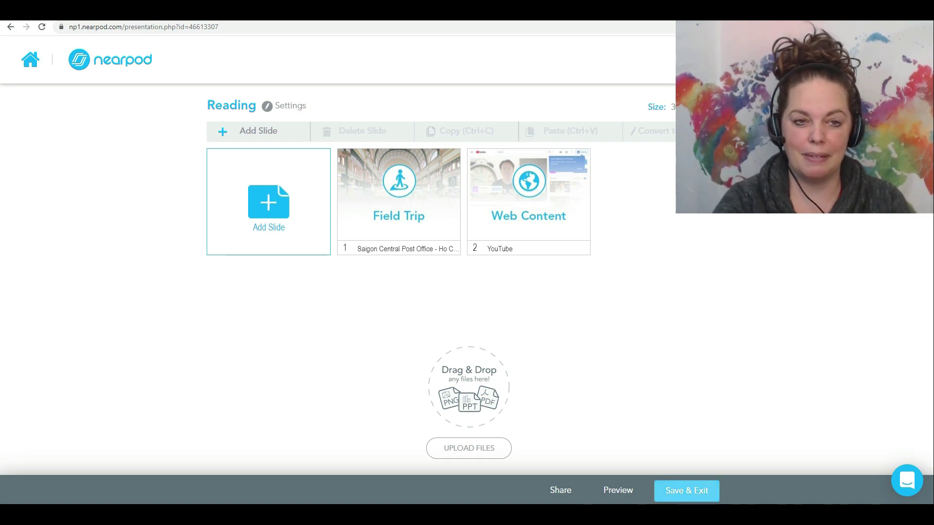
left_click(686, 491)
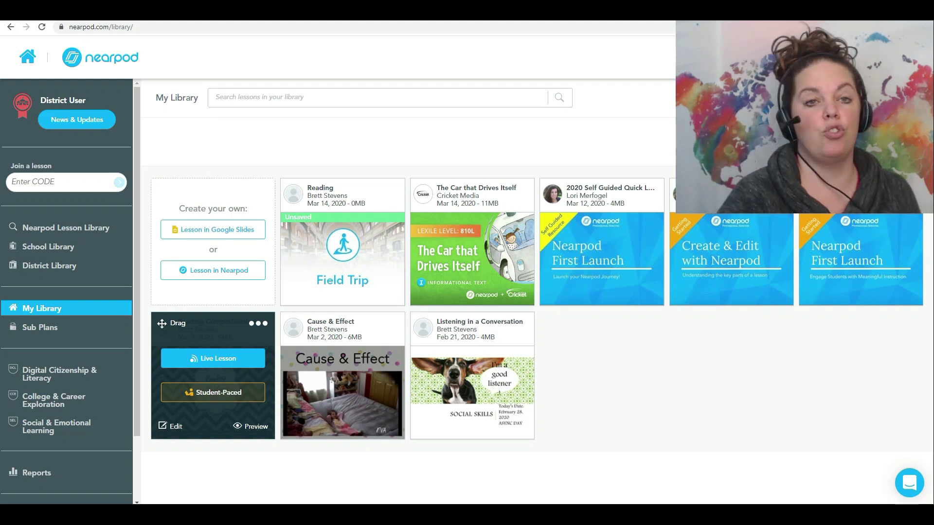
- Examine the options for launching a new live lesson of the Reading Comprehension lesson in My Library
left_click(213, 358)
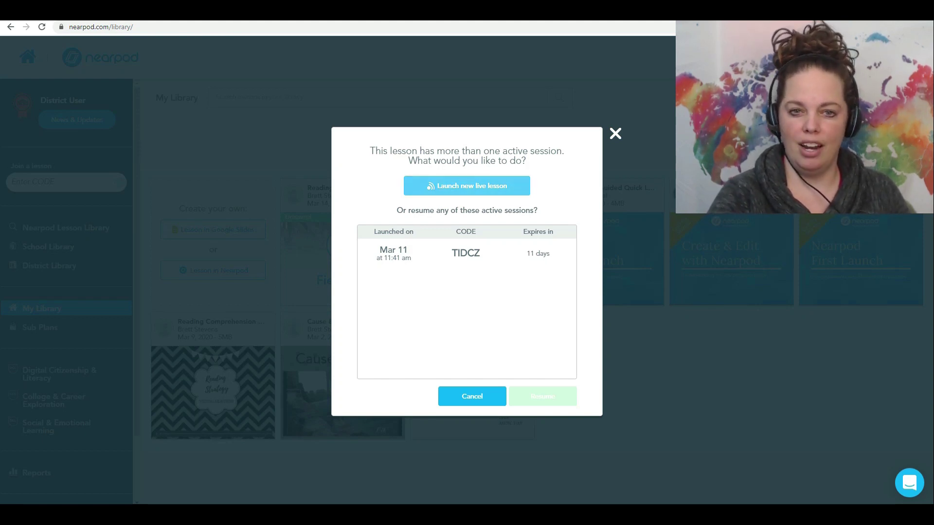
left_click(467, 186)
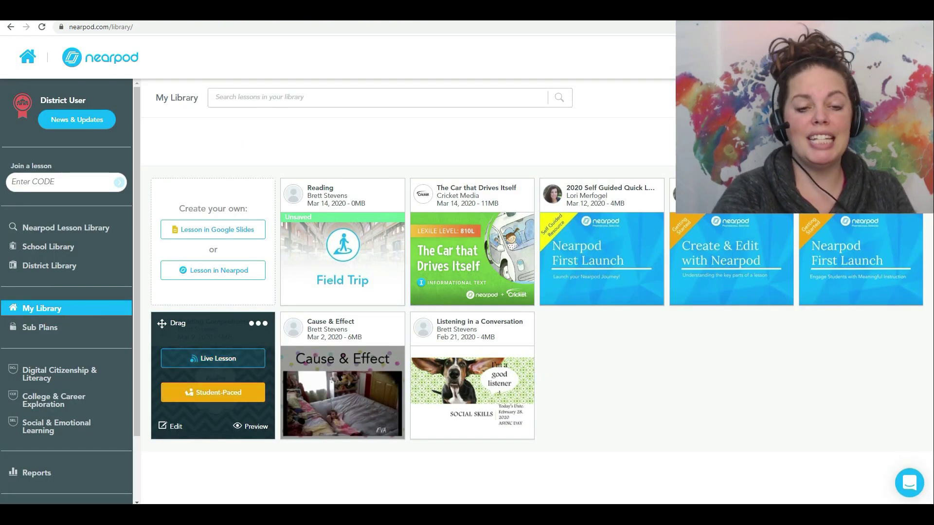
- View the join code and sharing options of the Reading Comprehension lesson's active student-paced session from Mar 11, and close them
left_click(213, 393)
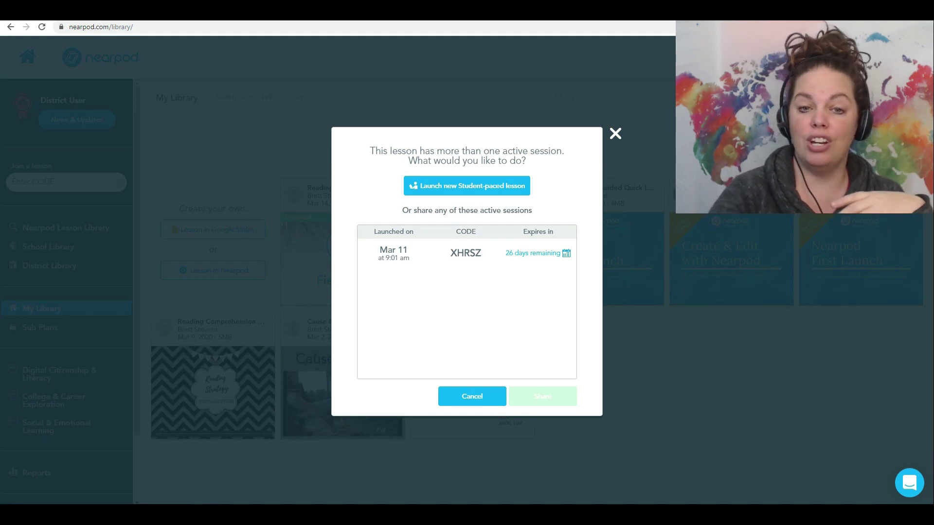
left_click(466, 253)
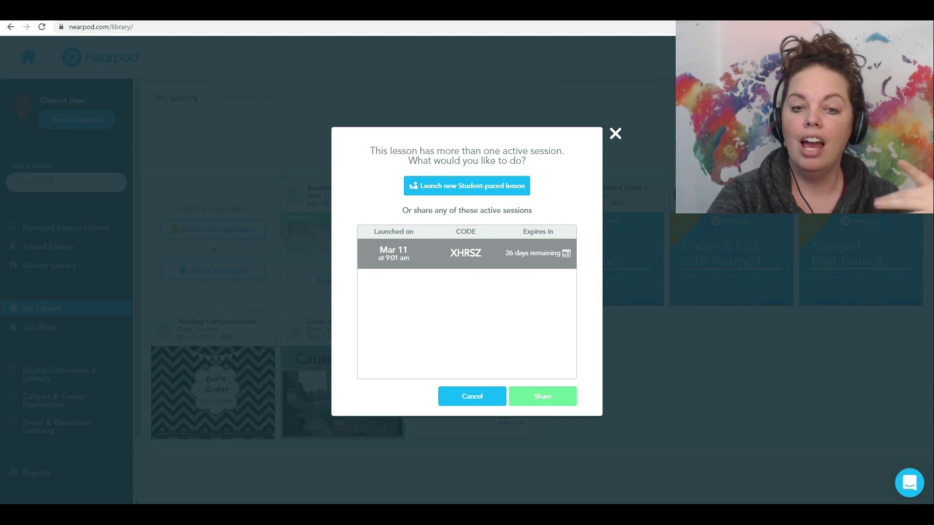
left_click(543, 397)
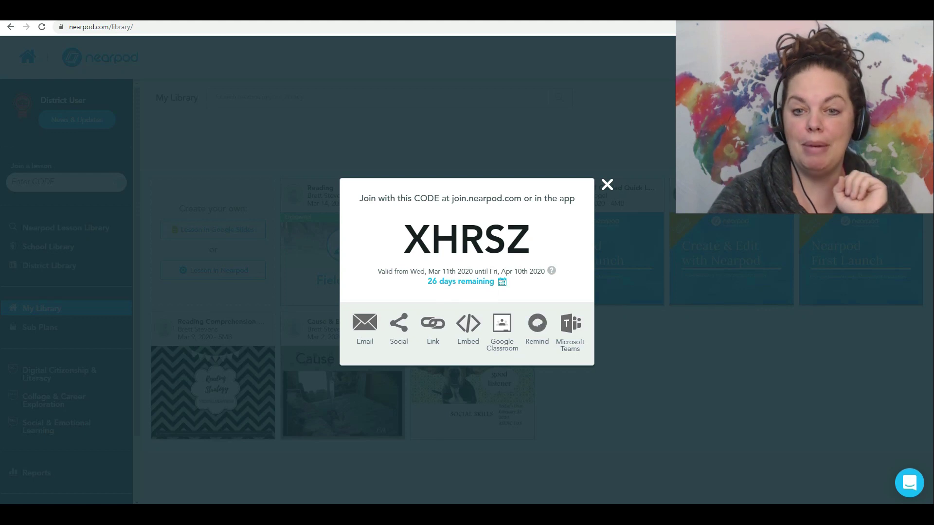
left_click(607, 184)
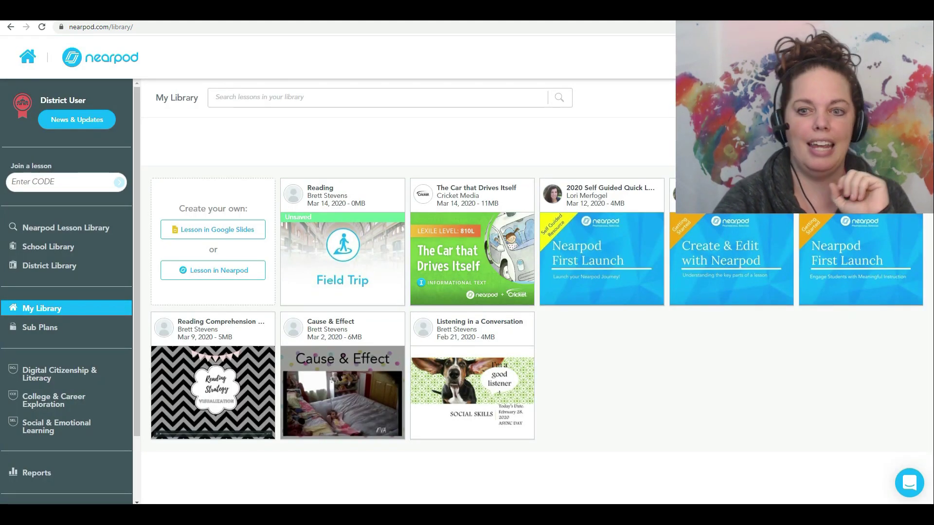
- Open the Reading Comprehension lesson's post-session reports, examine the report for the 2020-3-11 9:01 am session, and close it
mouse_move(472, 375)
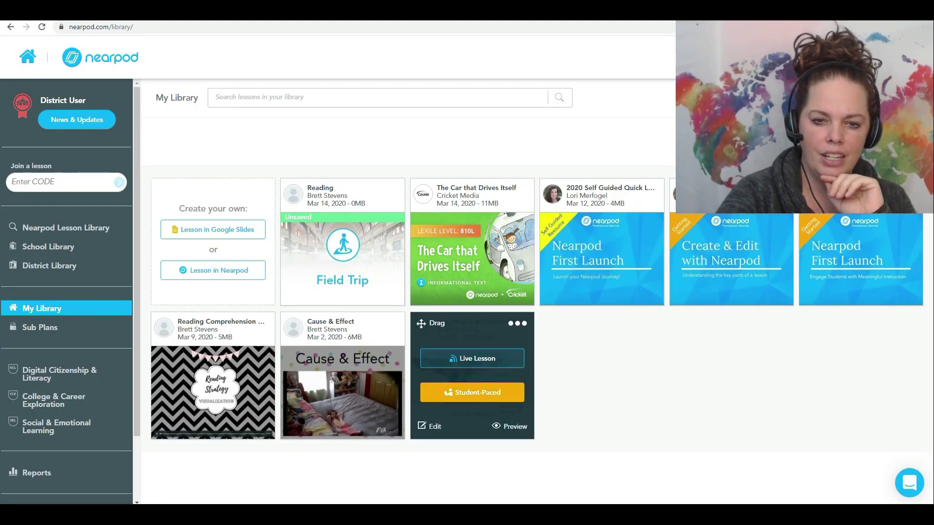
mouse_move(213, 392)
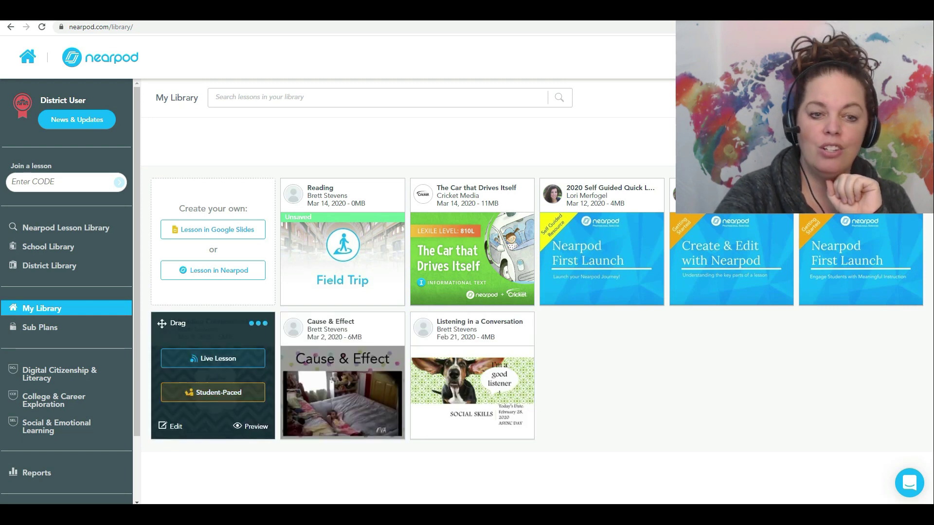
left_click(258, 323)
left_click(215, 435)
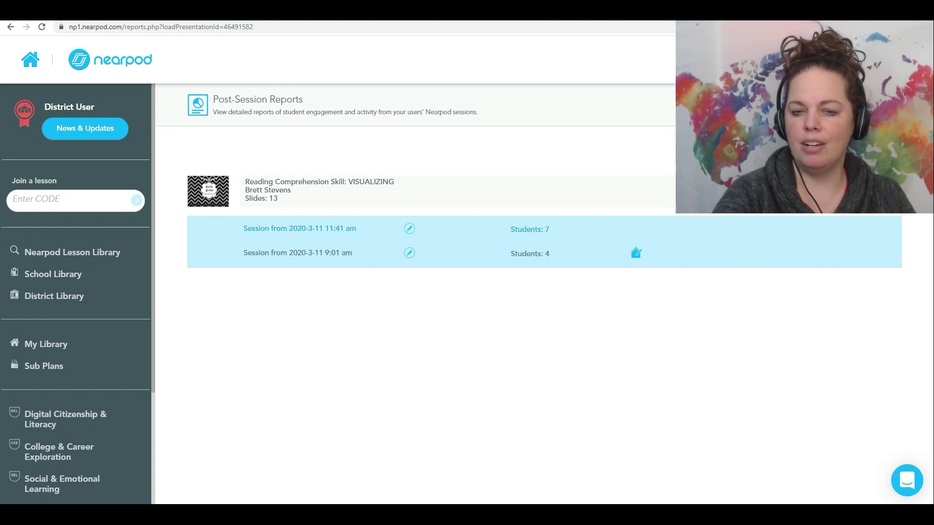
left_click(298, 253)
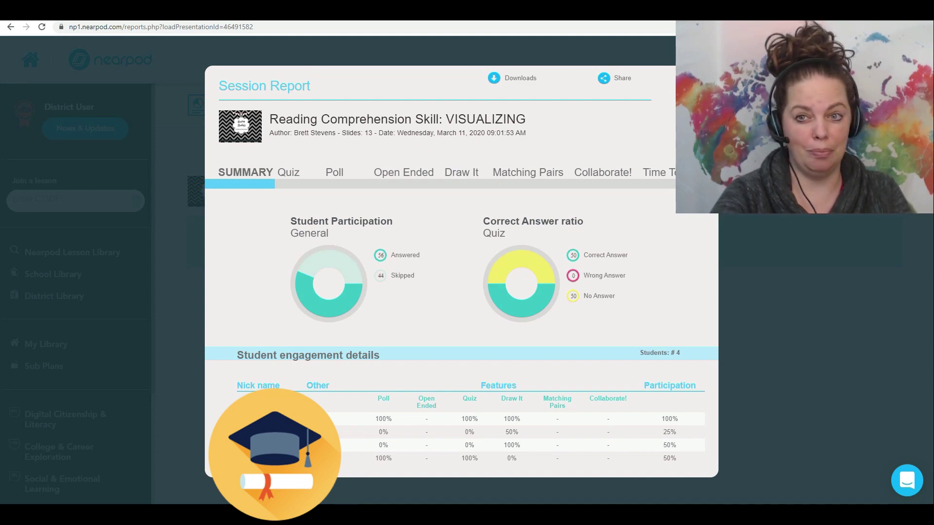
key("Escape")
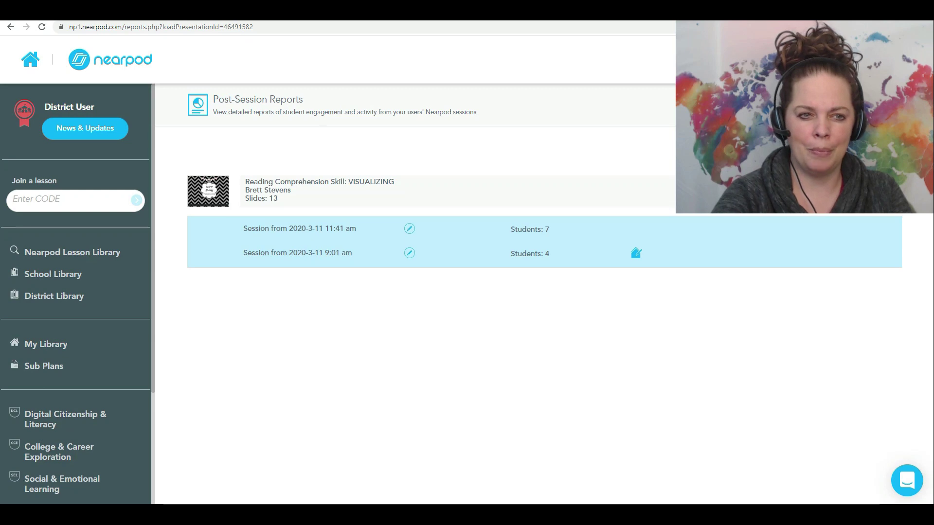